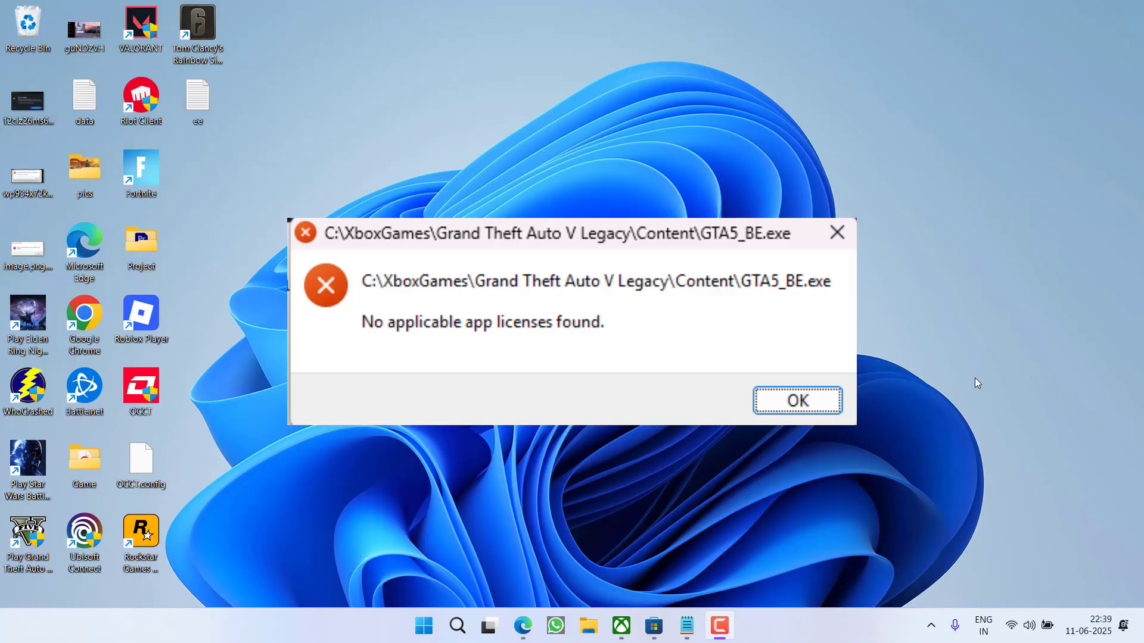
Dismiss the GTA5_BE.exe 'No applicable app licenses found' error dialog.
key(Return)
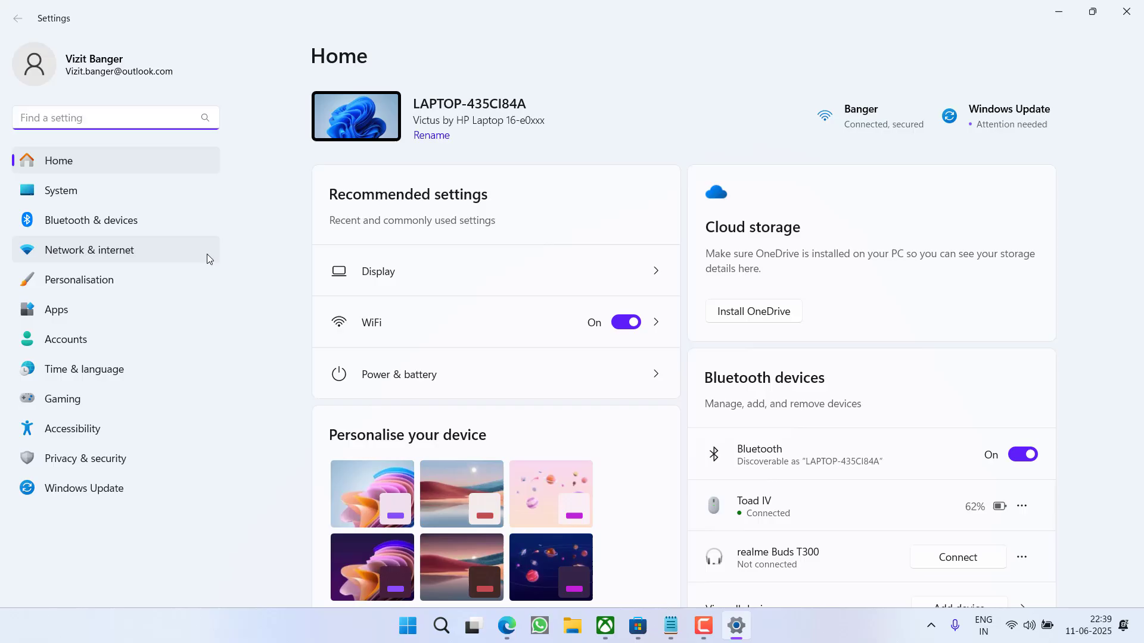
Sync the clock with the time server now under Time & language > Date & time.
click(210, 368)
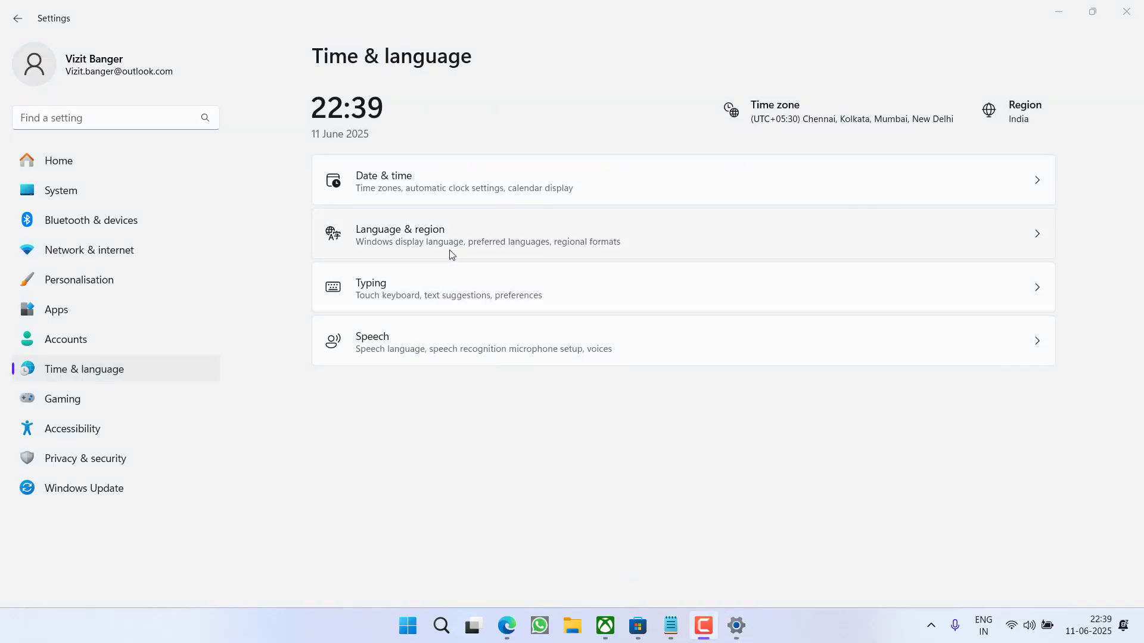
click(482, 194)
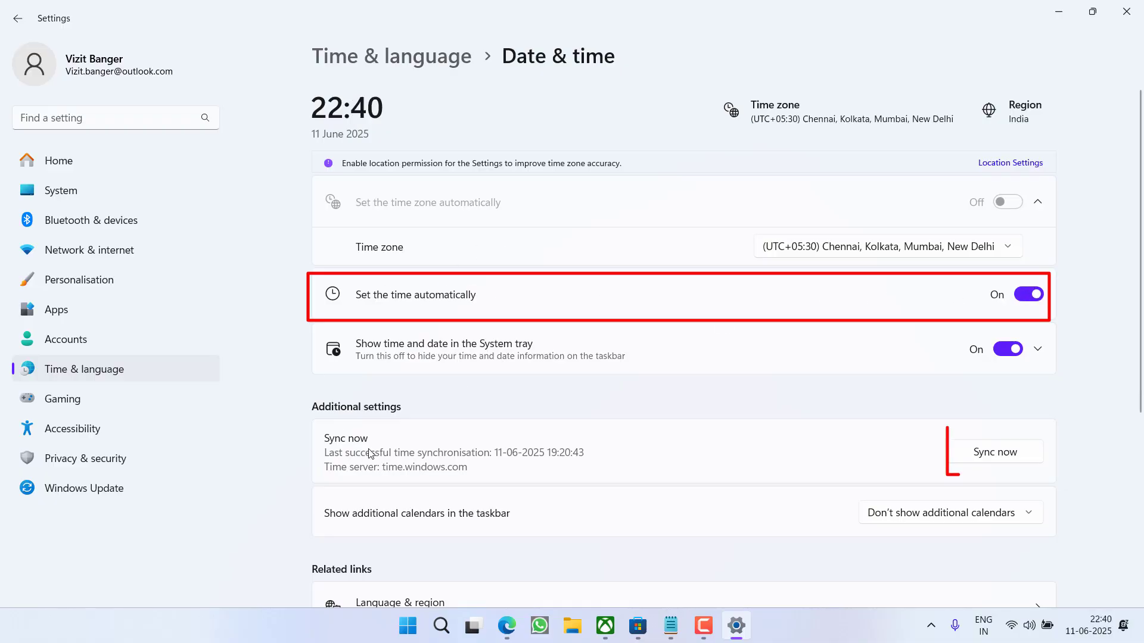
click(986, 452)
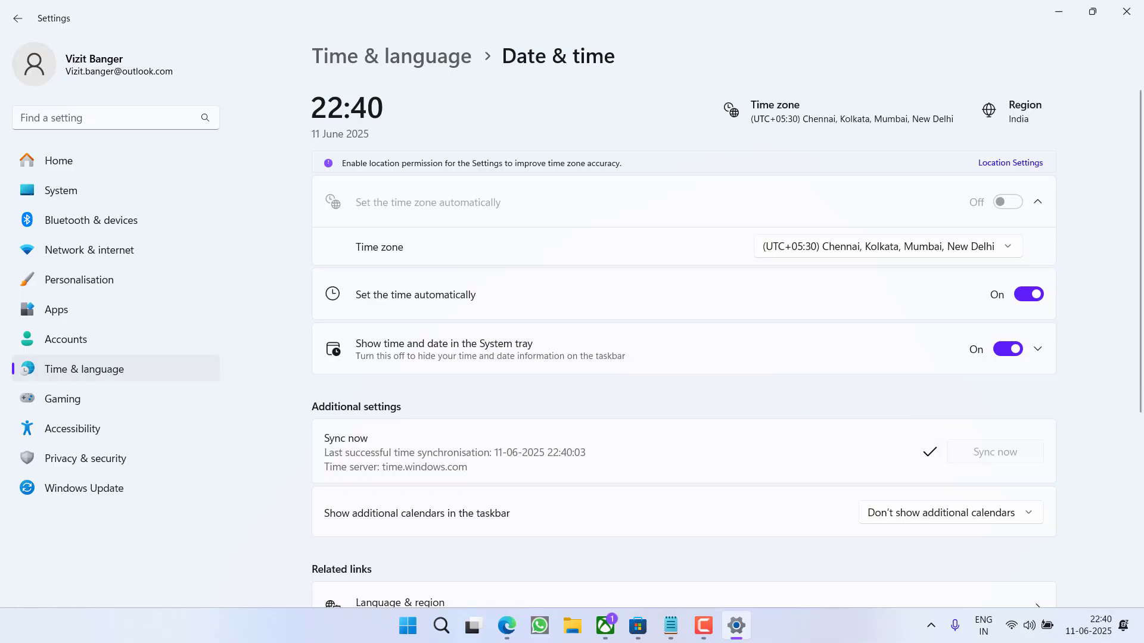
Open Minecraft Launcher's advanced options from the Installed apps list.
click(53, 310)
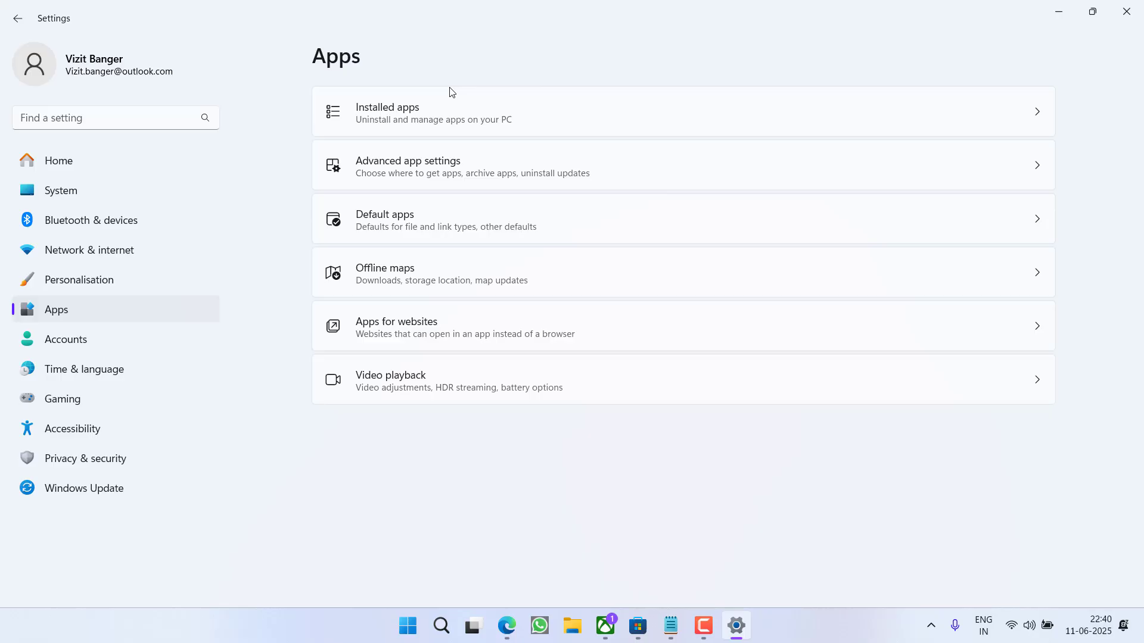
click(498, 122)
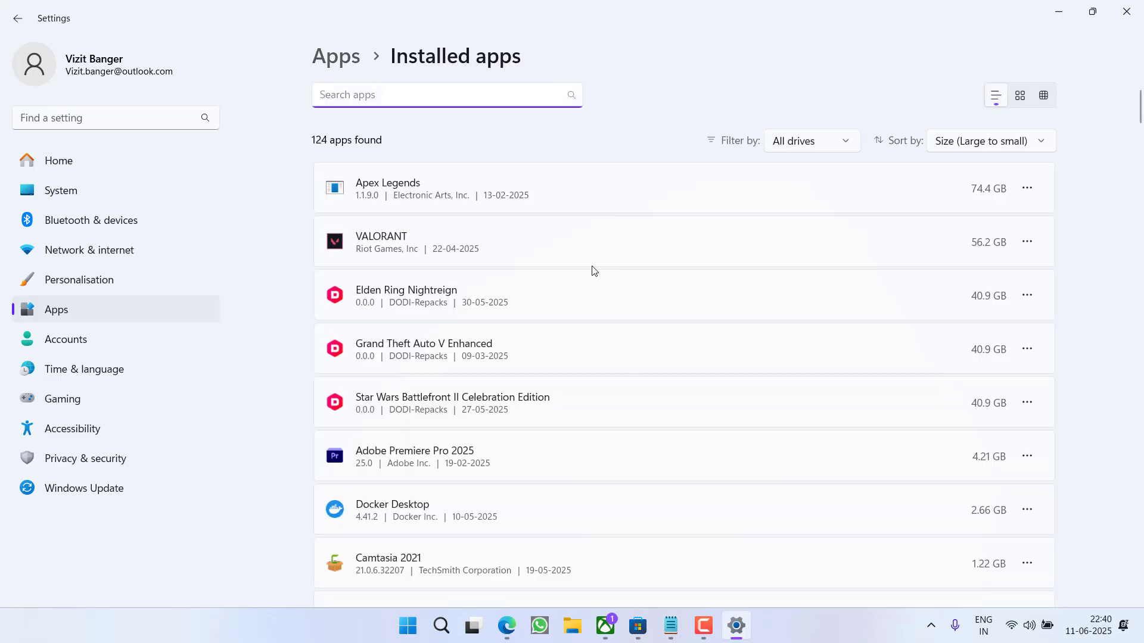
scroll(593, 270, down, 8)
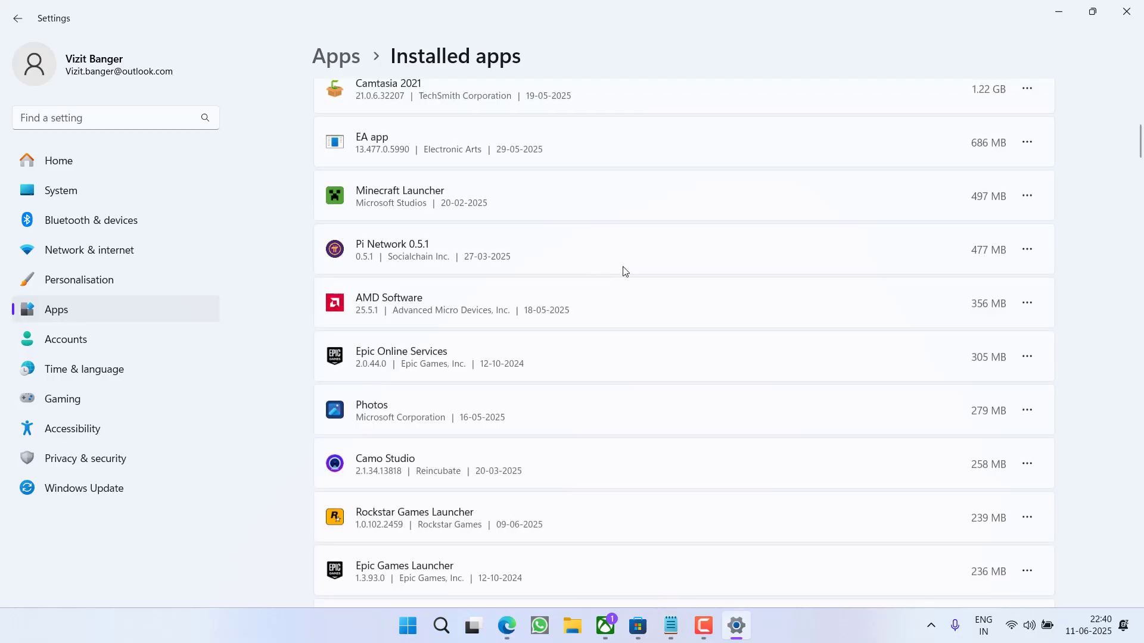
click(1027, 196)
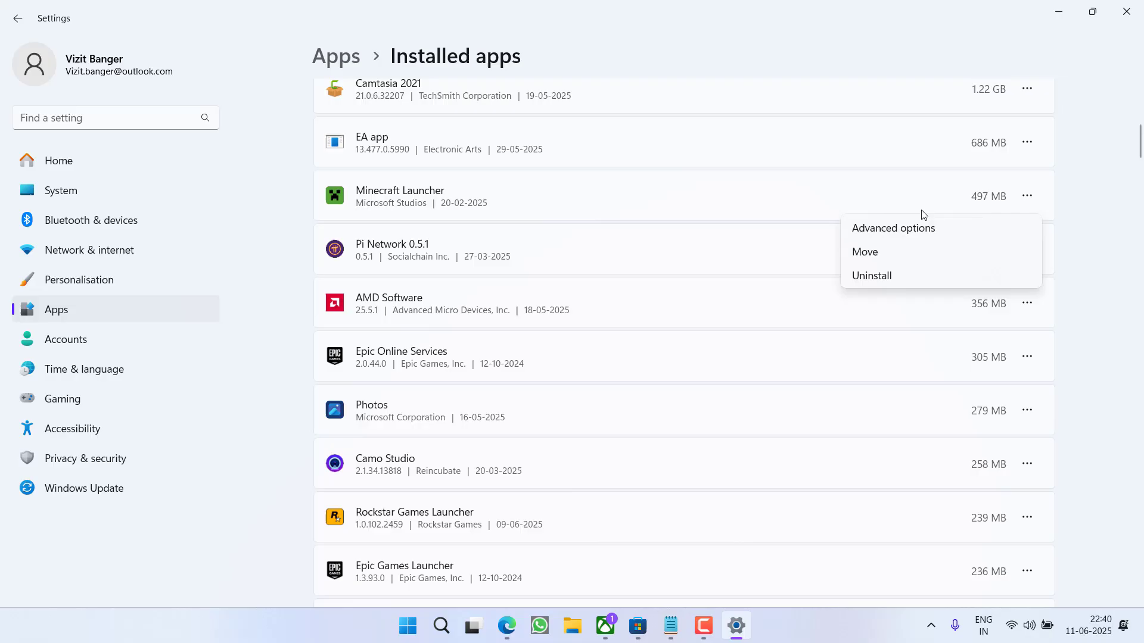
click(908, 229)
scroll(584, 255, down, 10)
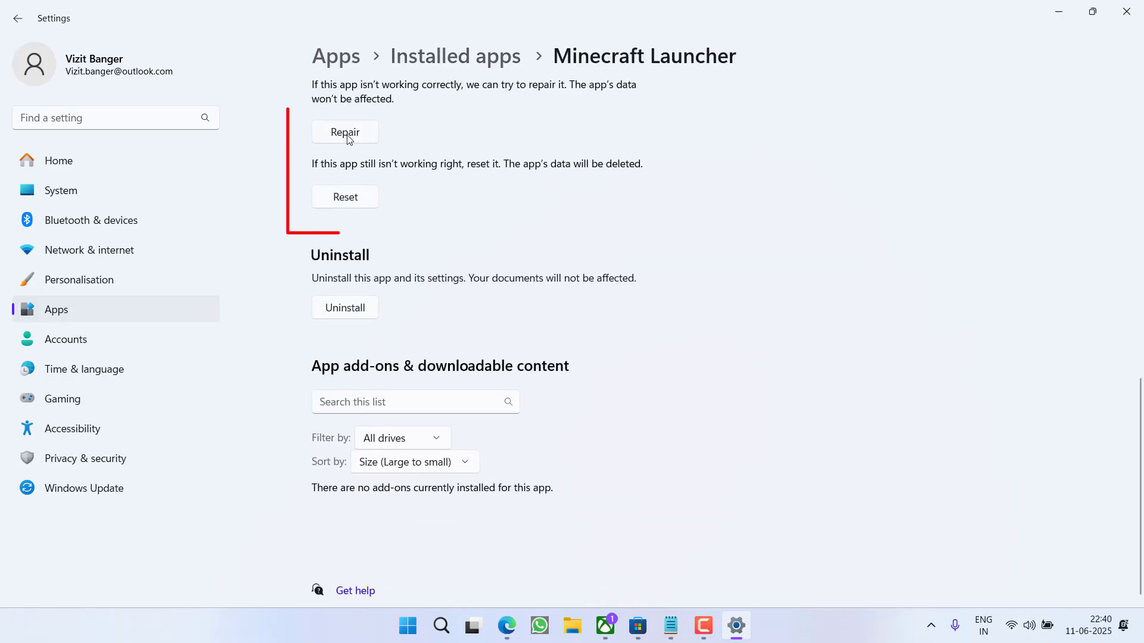
Repair Minecraft Launcher, then reset it and confirm, and view Windows Update.
click(352, 141)
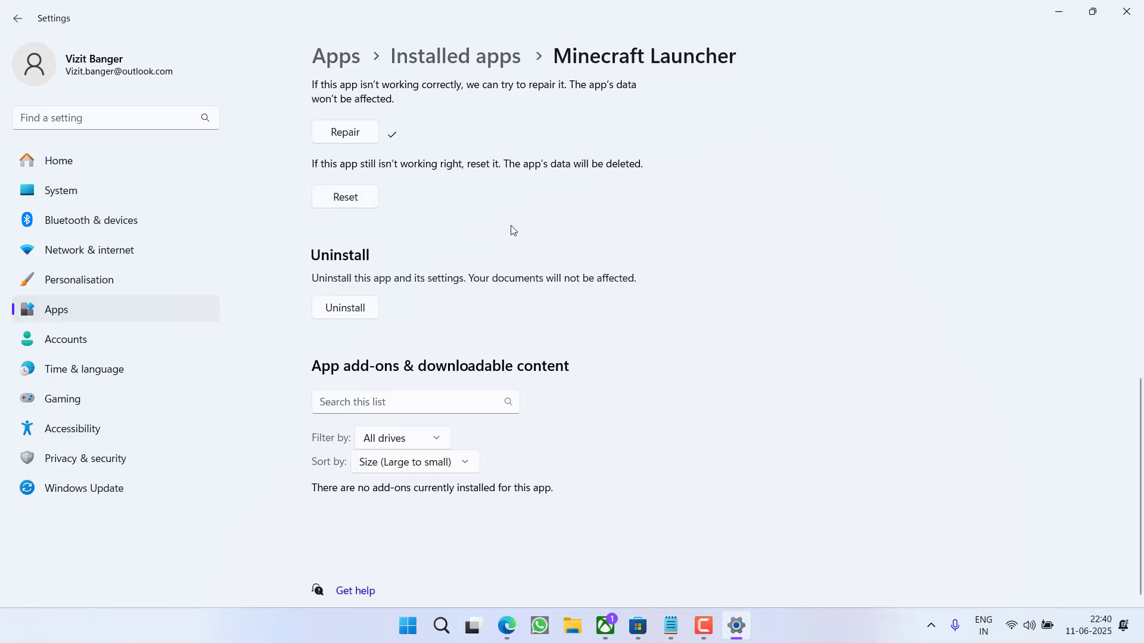
click(361, 211)
click(434, 164)
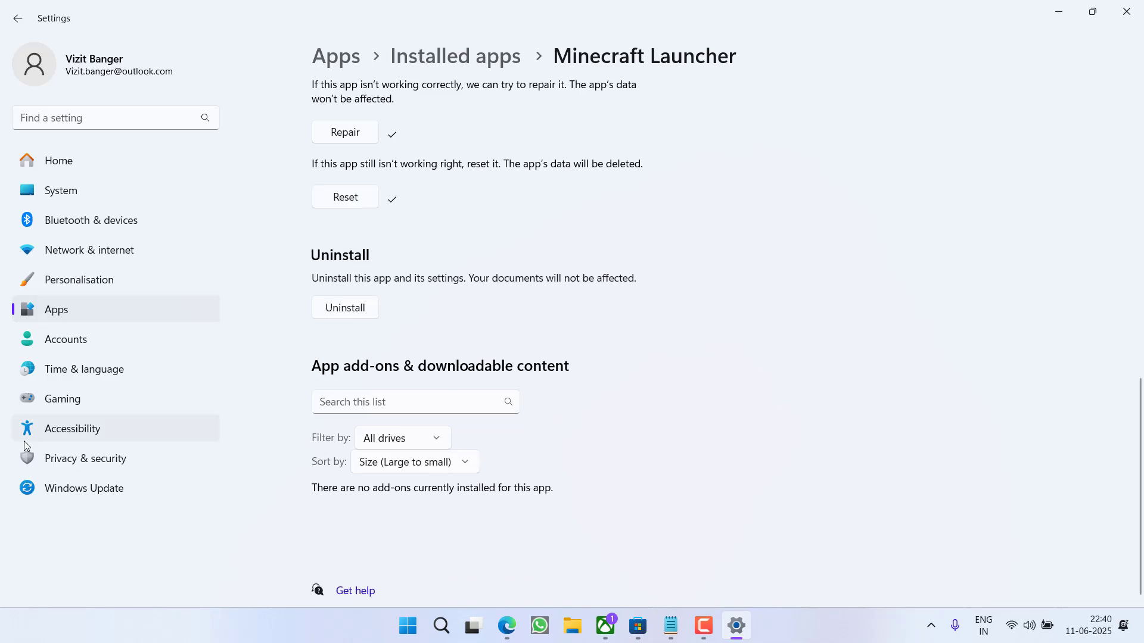
click(96, 486)
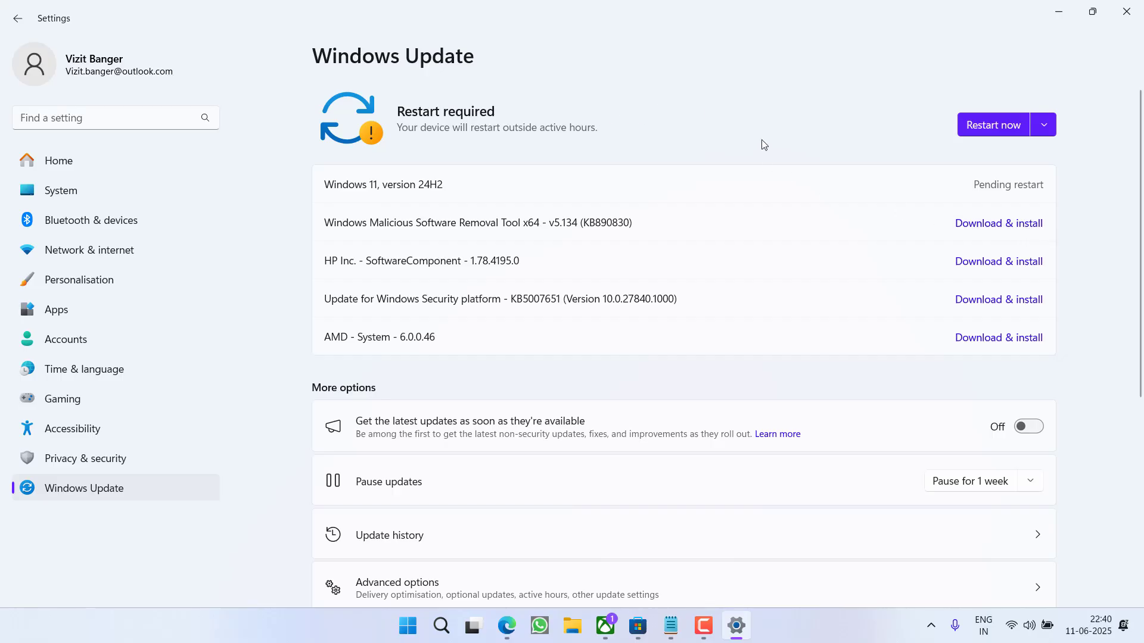
Close Settings, check the Microsoft Store Library's pending updates and downloads, then minimise the Store.
click(1126, 11)
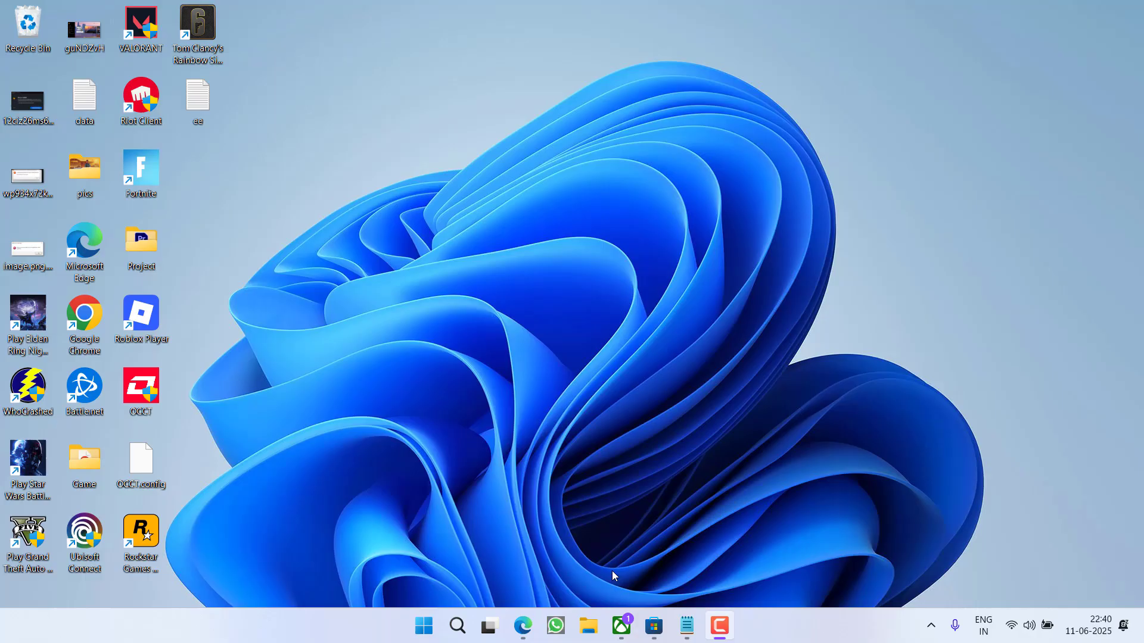
click(652, 630)
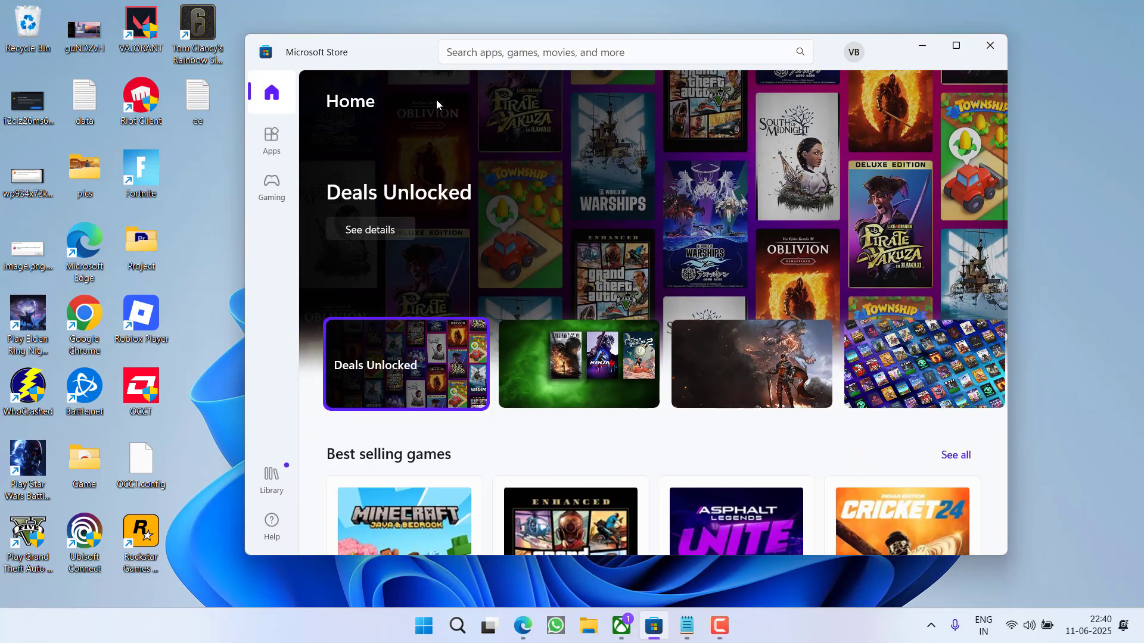
click(276, 481)
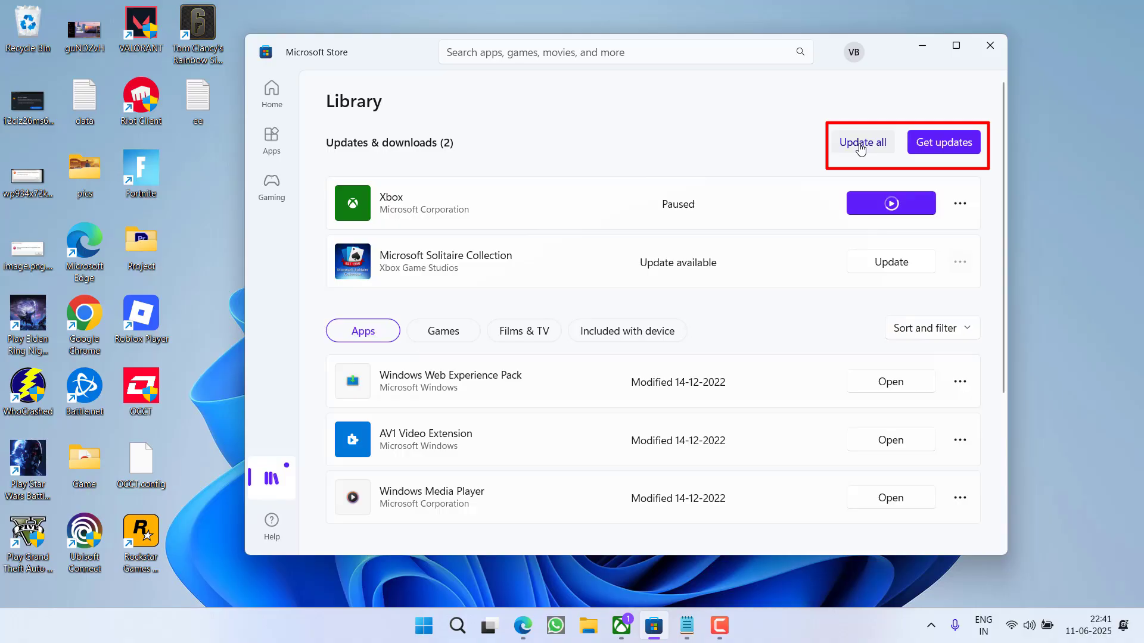
click(925, 44)
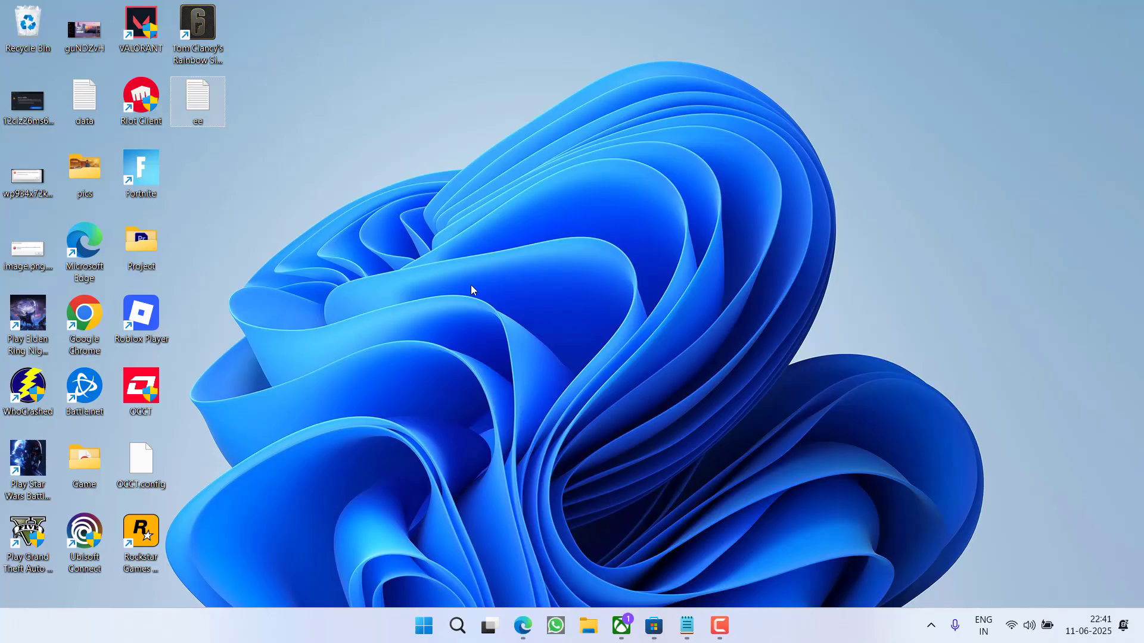
Run wsreset from the Run dialog to reset the Store cache, then minimise the reopened Store.
right_click(424, 624)
click(385, 542)
text(w)
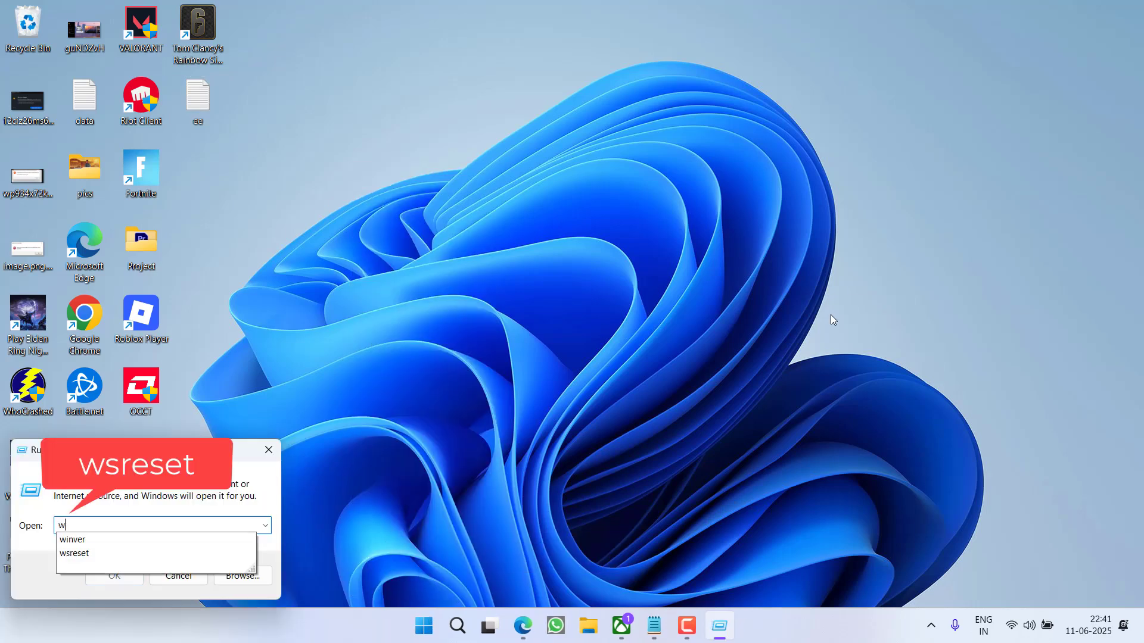
text(sreset)
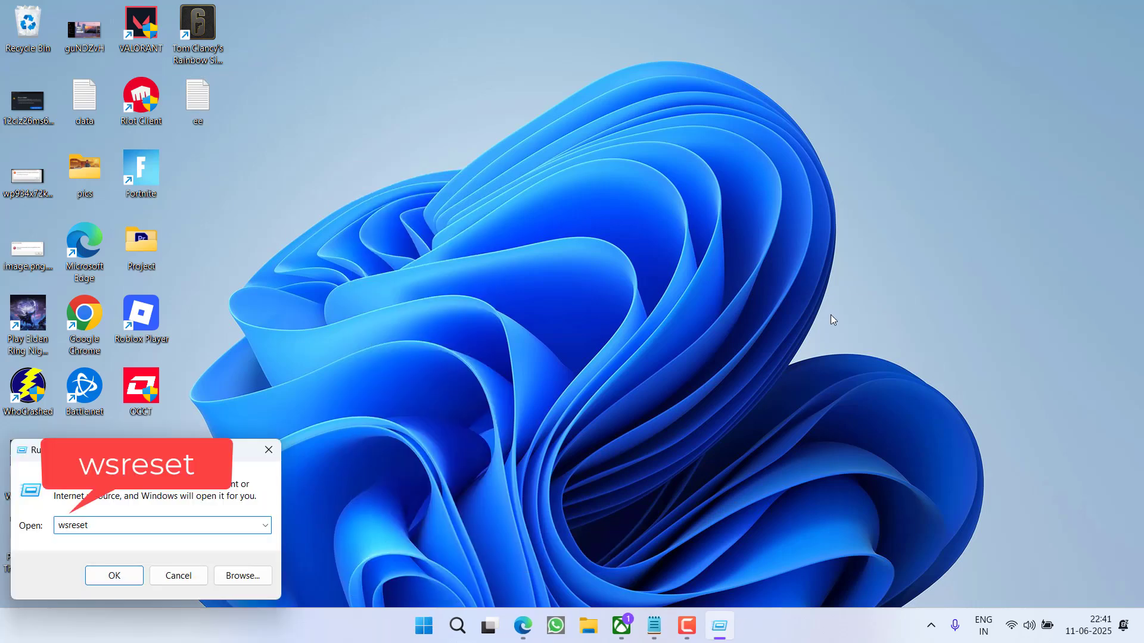
key(Return)
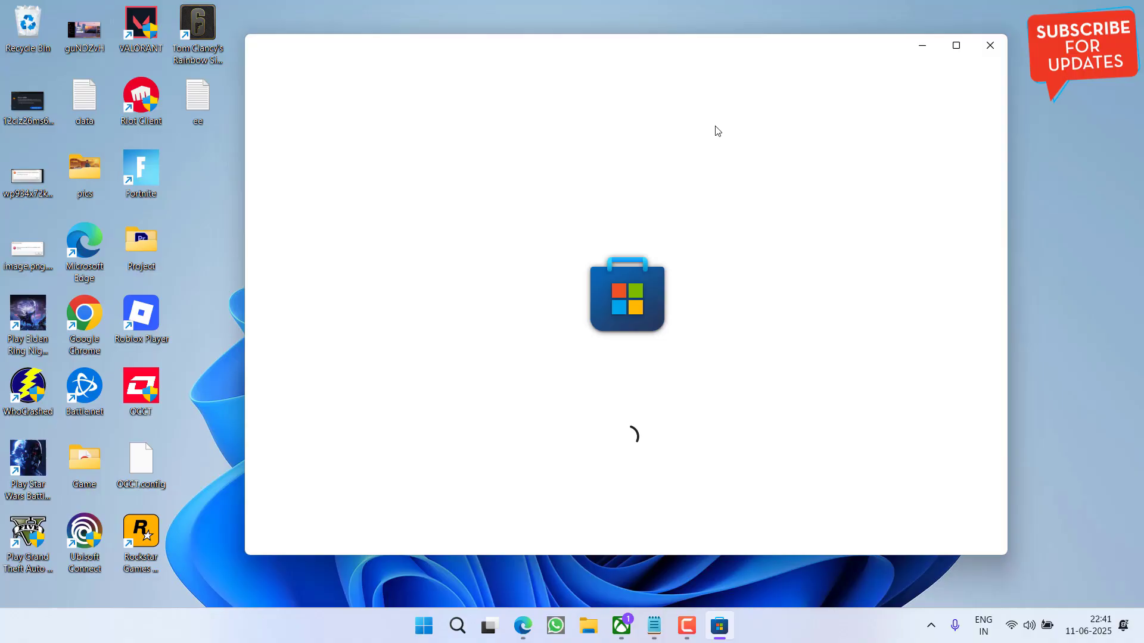
click(922, 51)
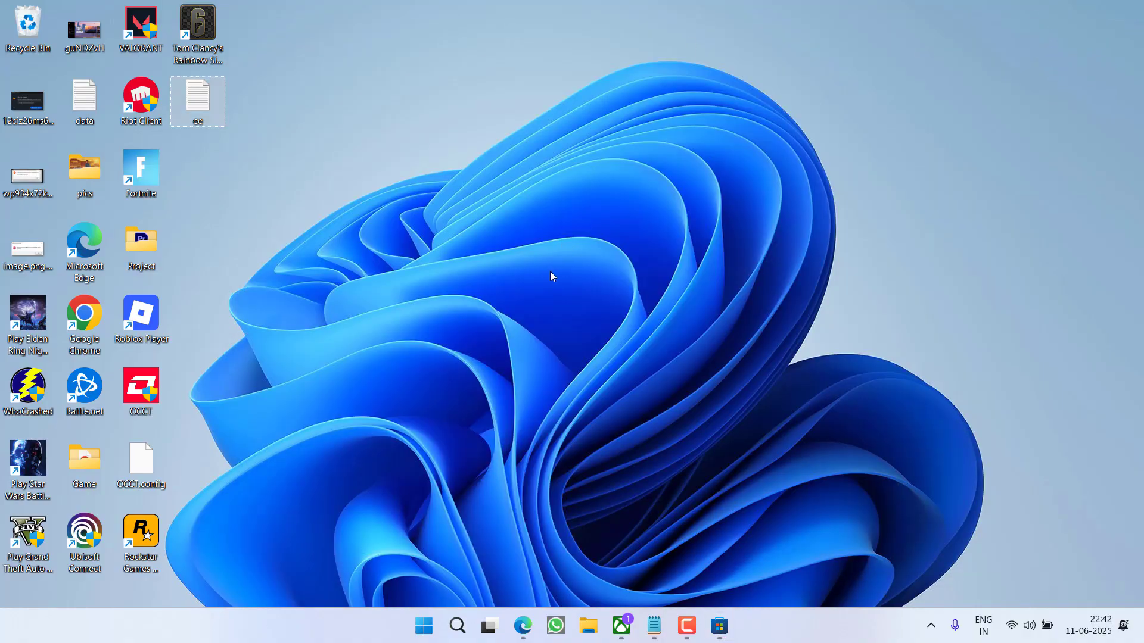
Launch Windows PowerShell as administrator from a Start search for 'power'.
click(432, 627)
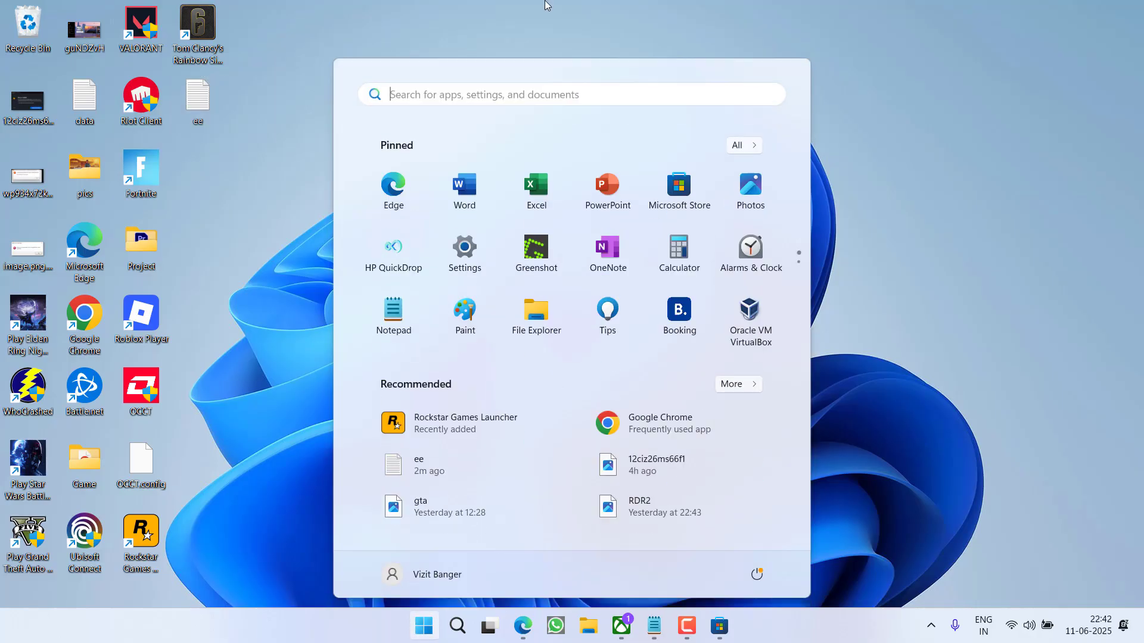
text(power)
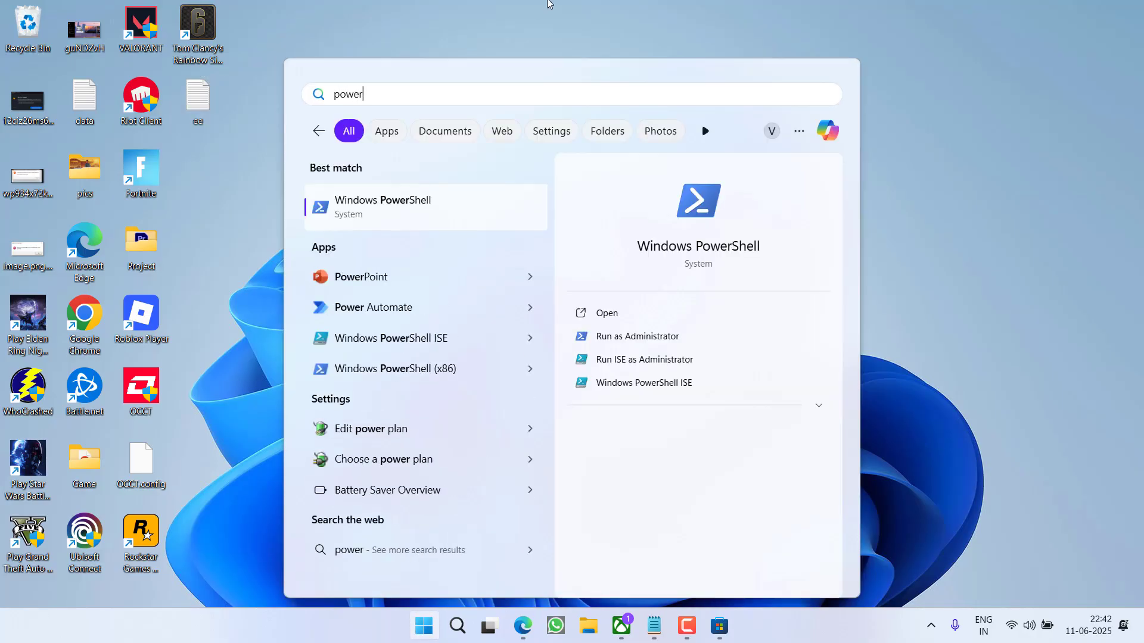
click(676, 336)
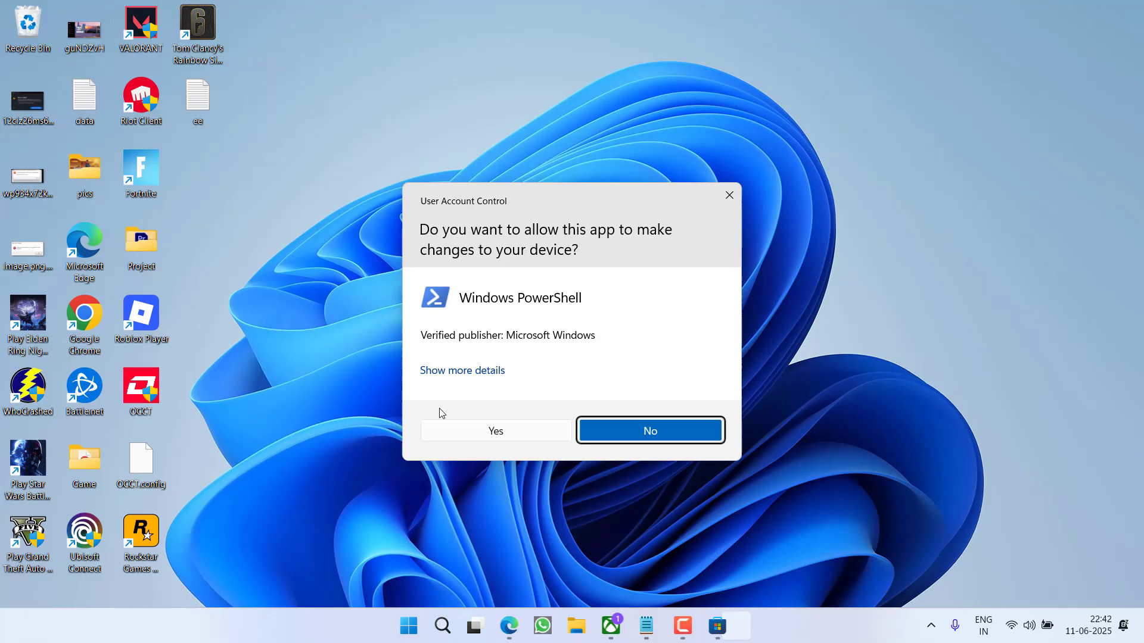
click(471, 436)
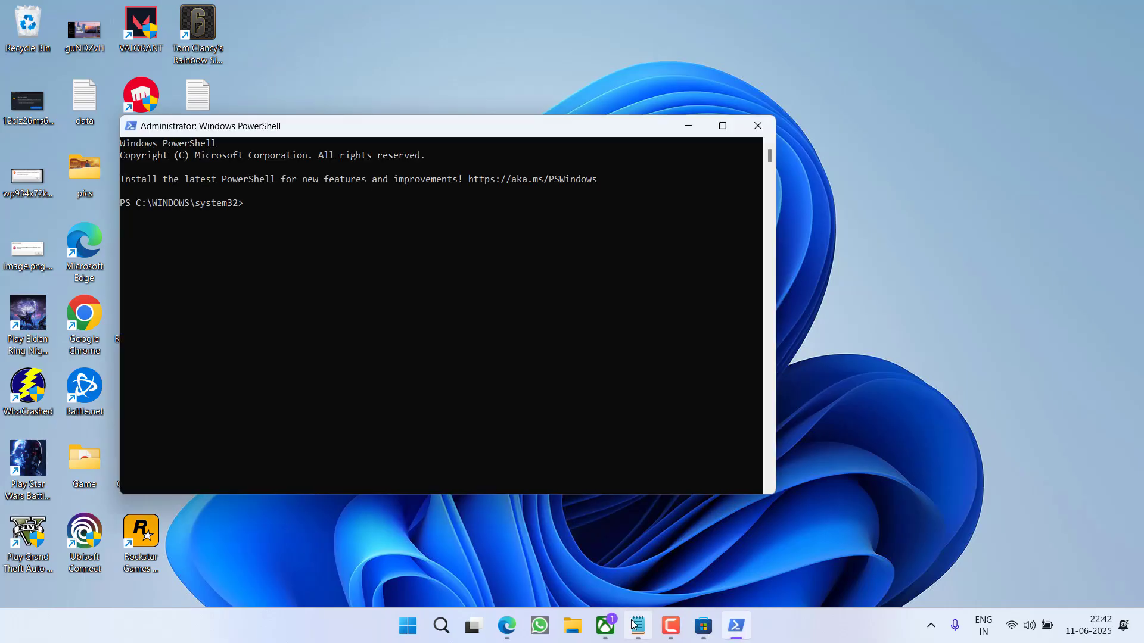
click(637, 625)
Copy the Get-AppXPackage re-registration command from Notepad, paste and run it in PowerShell, then minimise.
triple_click(432, 184)
right_click(433, 186)
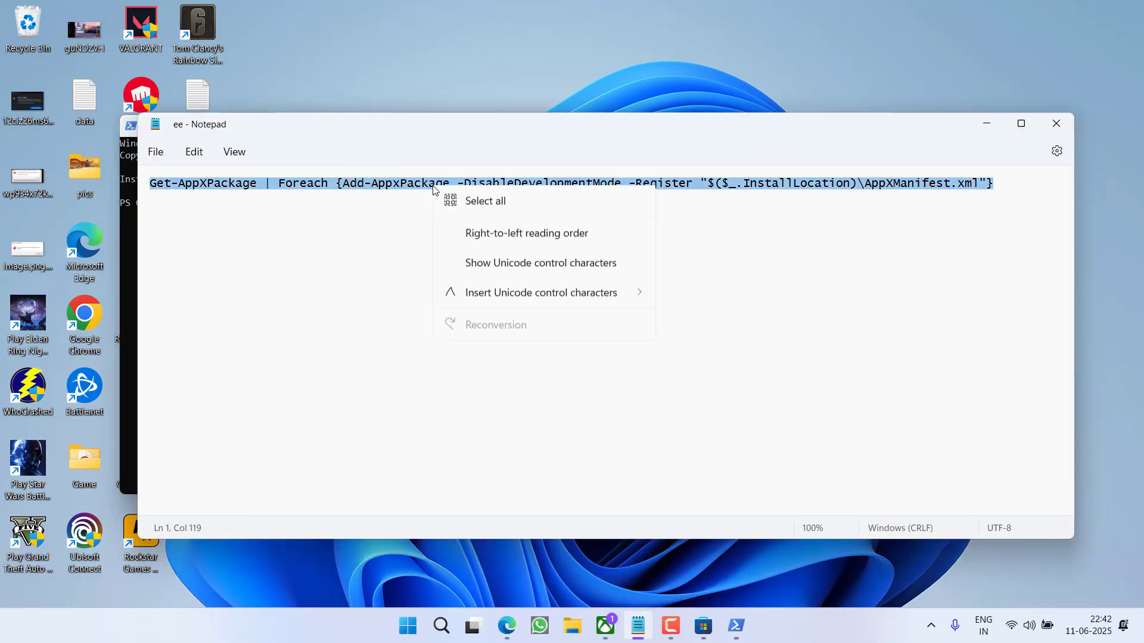
click(482, 264)
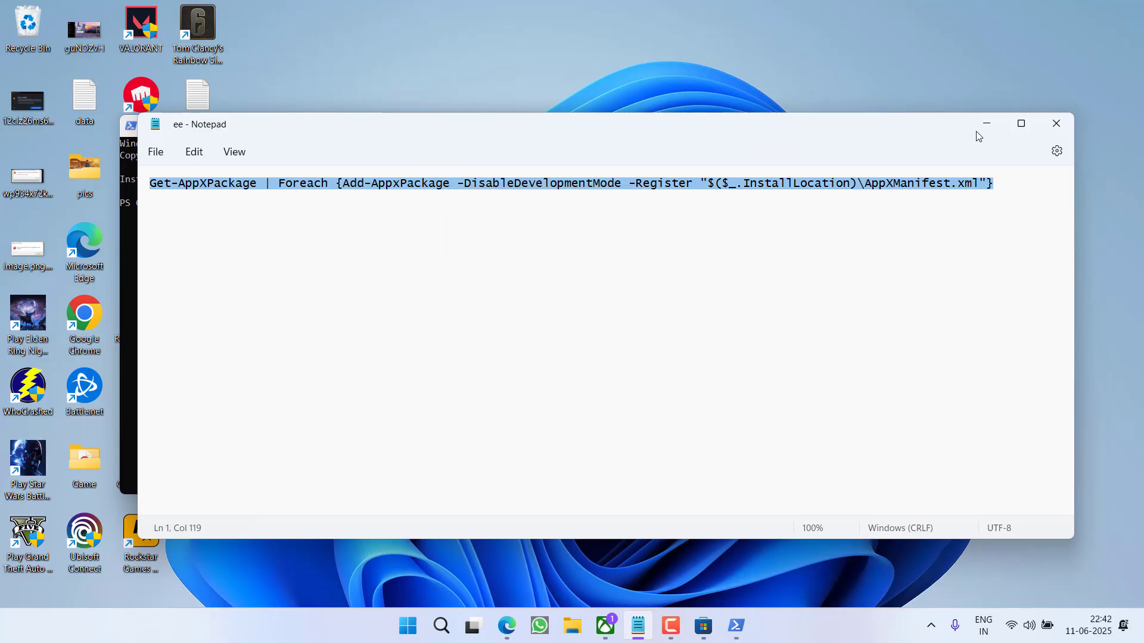
click(986, 123)
click(277, 215)
right_click(284, 248)
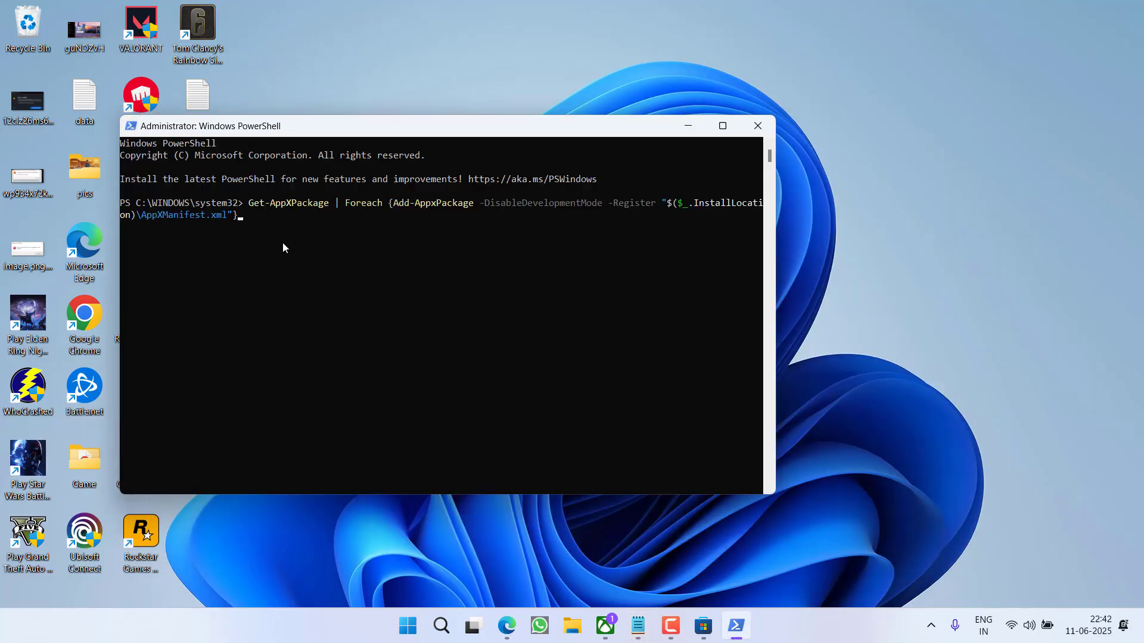
key(Return)
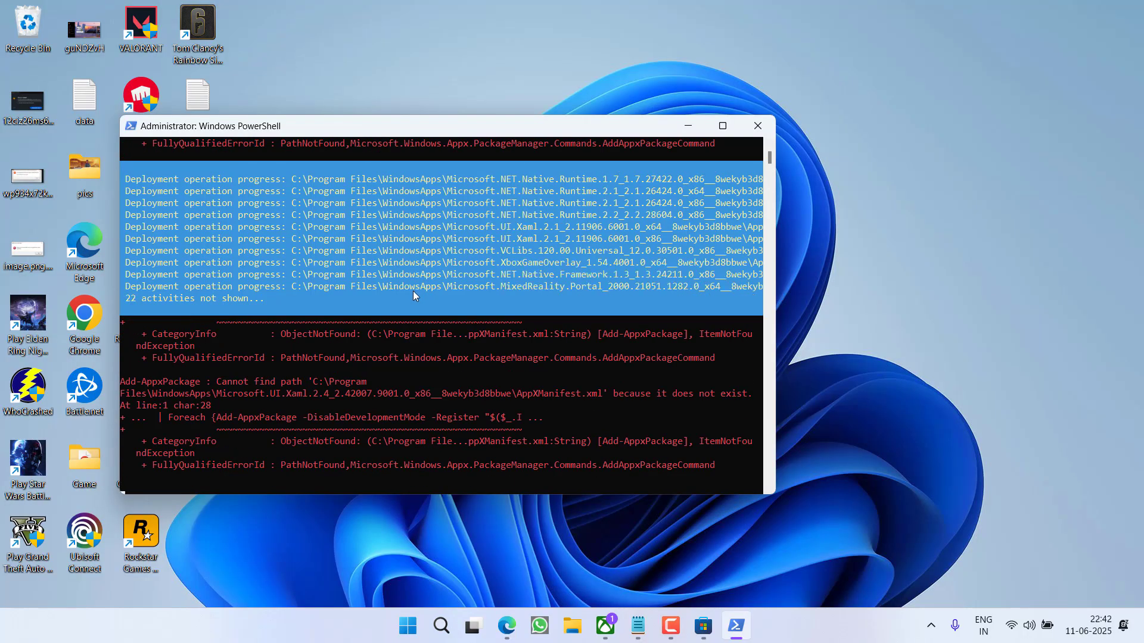
click(687, 126)
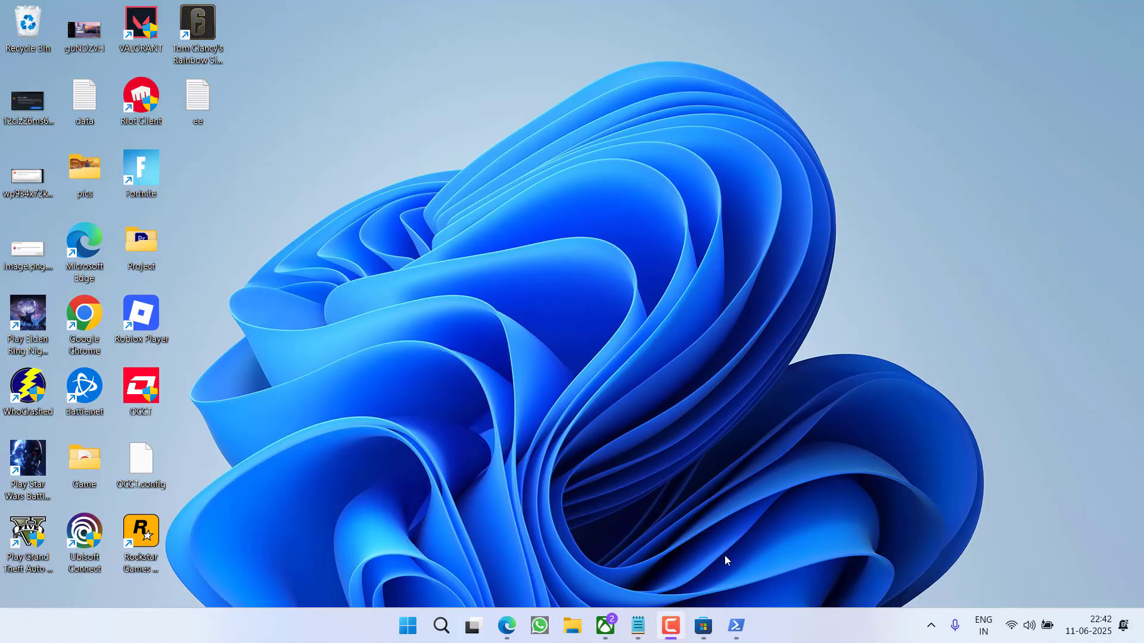
Confirm Offline permissions is on in Microsoft Store's App settings, then close the Store.
click(703, 625)
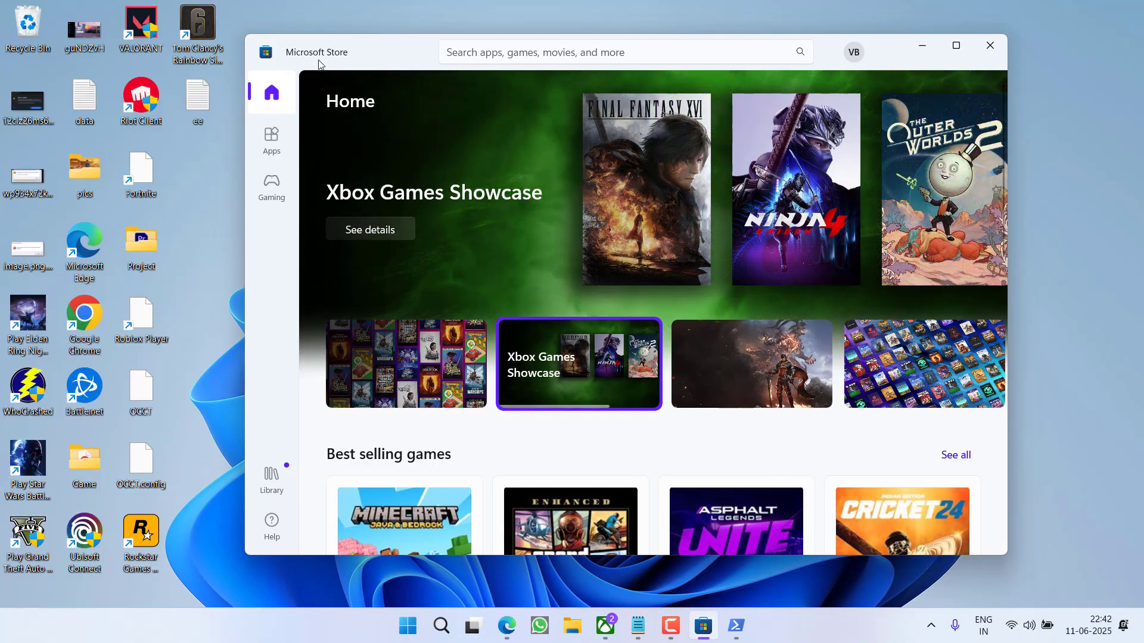
click(853, 53)
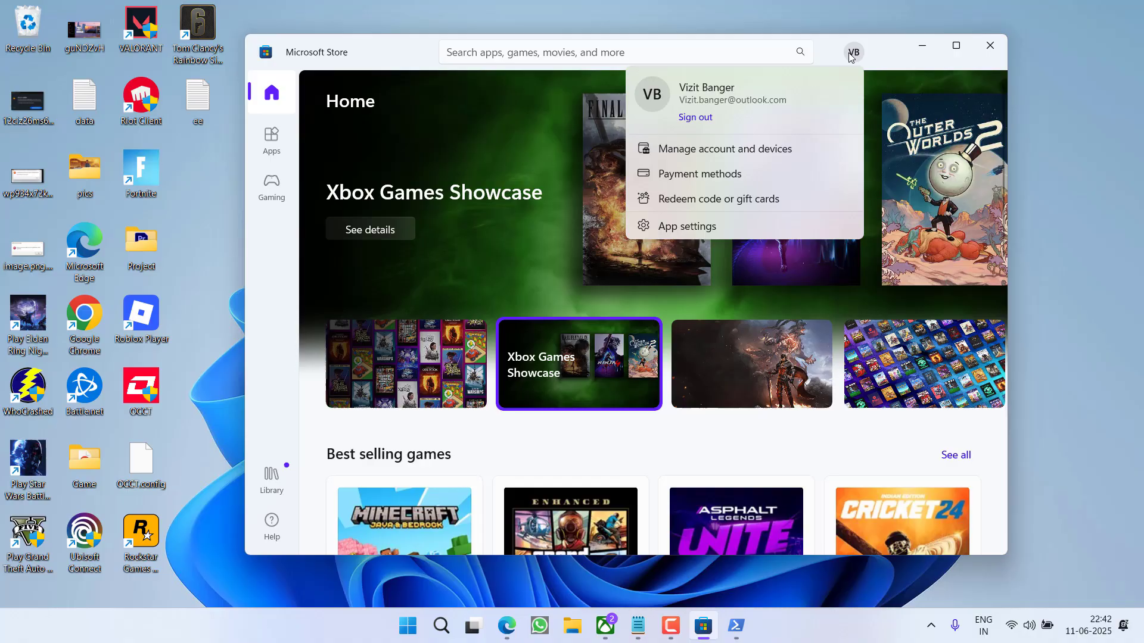
click(661, 226)
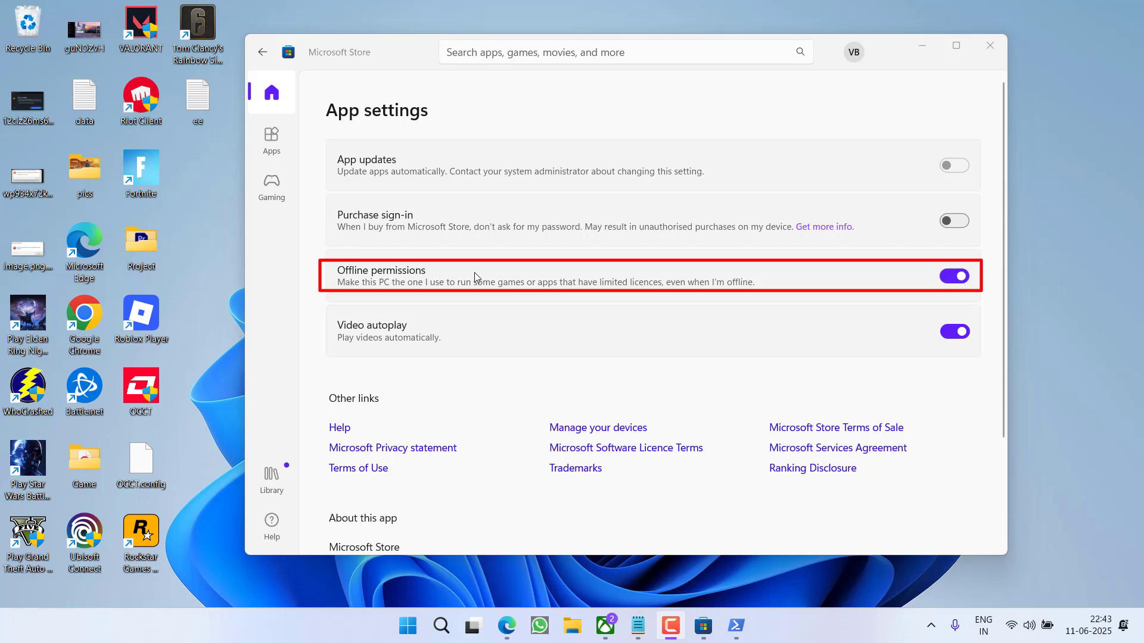
click(990, 56)
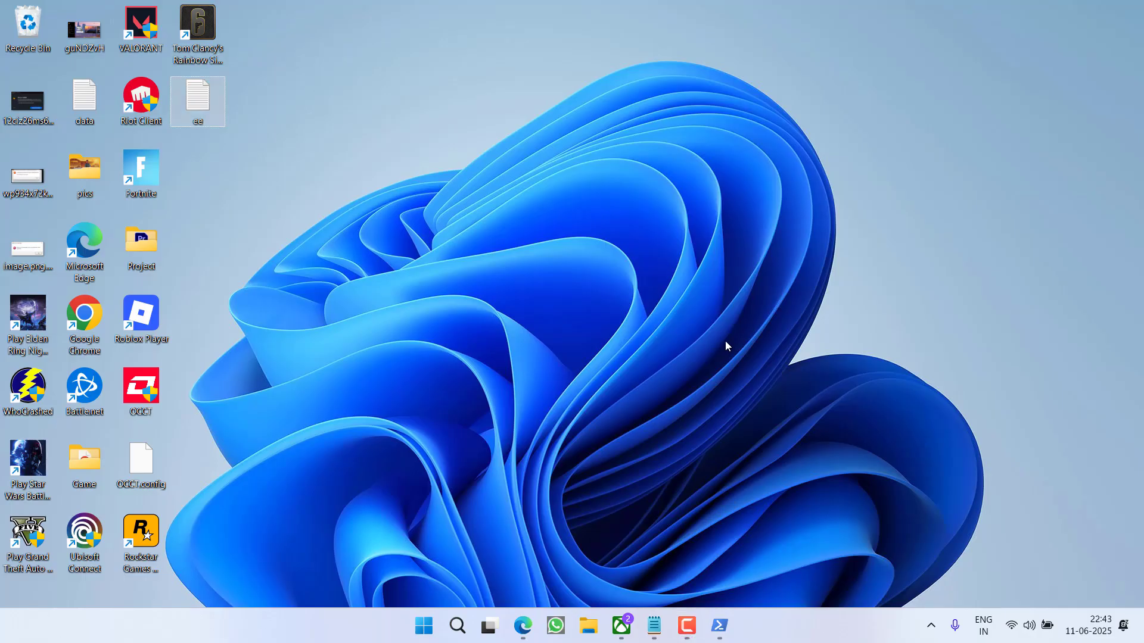
Open Minecraft Launcher's C:\XboxGames install folder via Xbox app Library > Manage > Files > Browse.
click(621, 624)
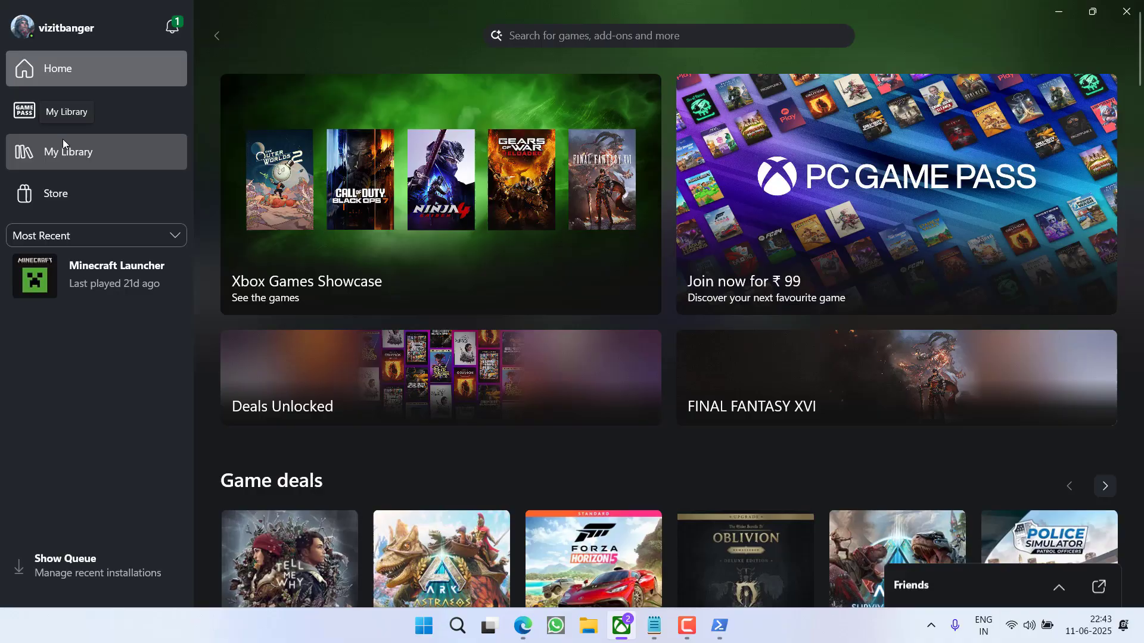
click(62, 146)
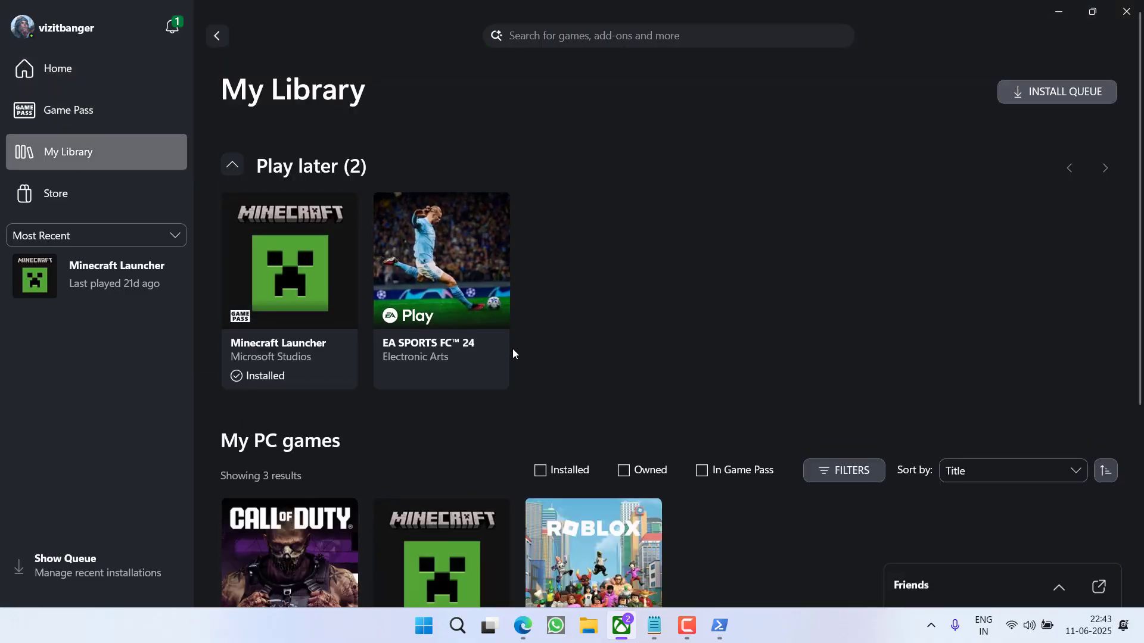
click(281, 312)
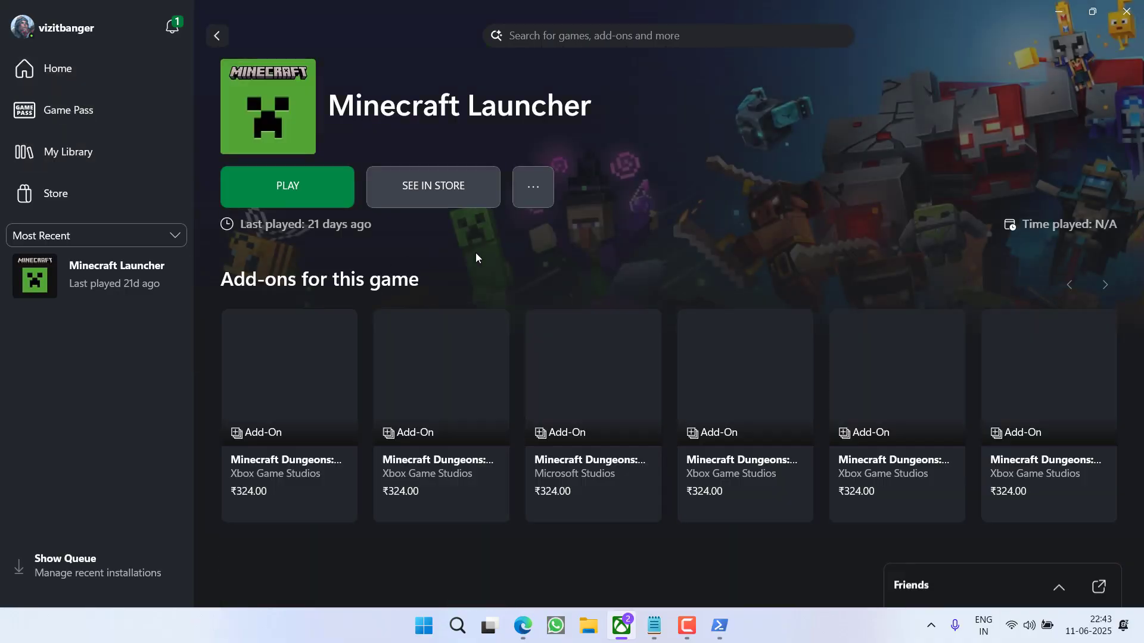
click(536, 187)
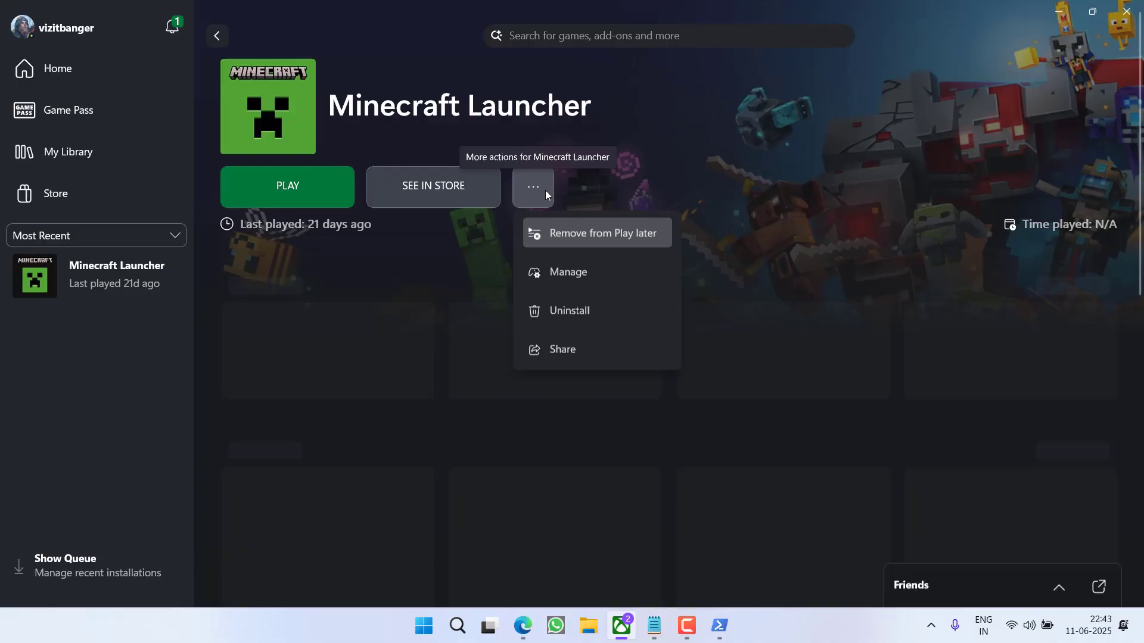
click(556, 271)
click(611, 147)
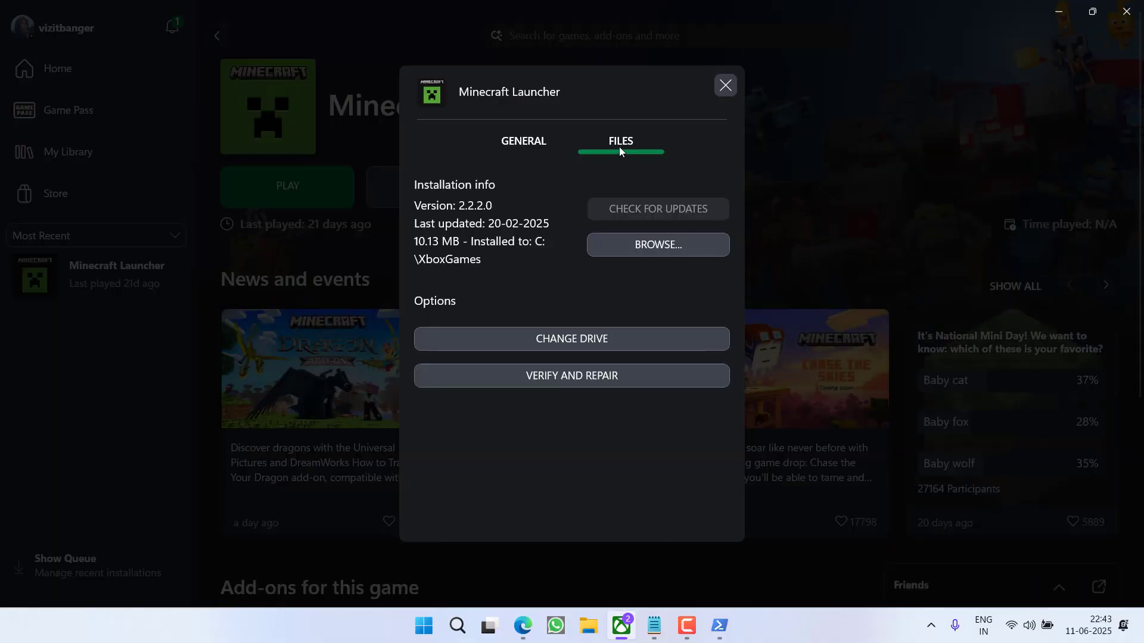
click(643, 247)
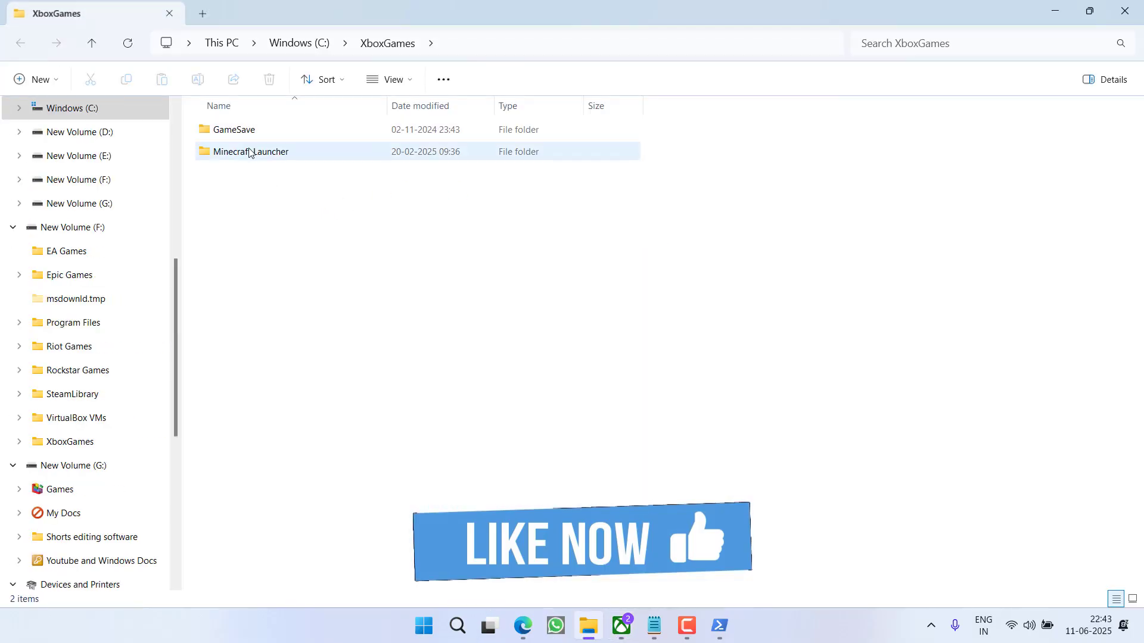
Turn on 'Run this program as an administrator' for Minecraft in Minecraft Launcher\Content, apply and OK.
double_click(249, 151)
double_click(236, 131)
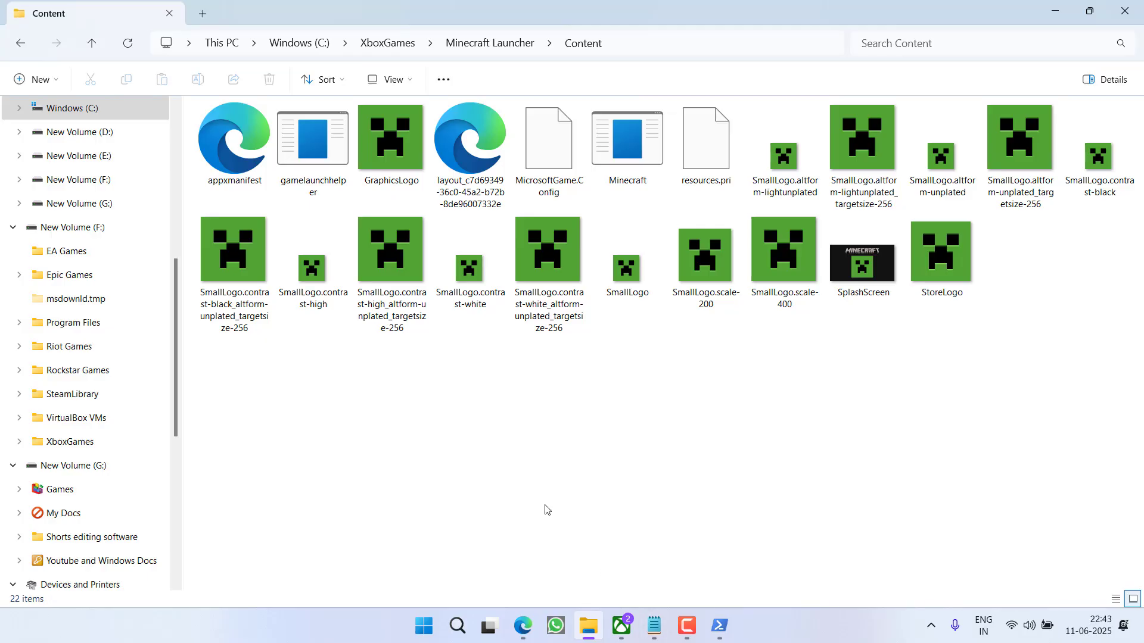
click(623, 143)
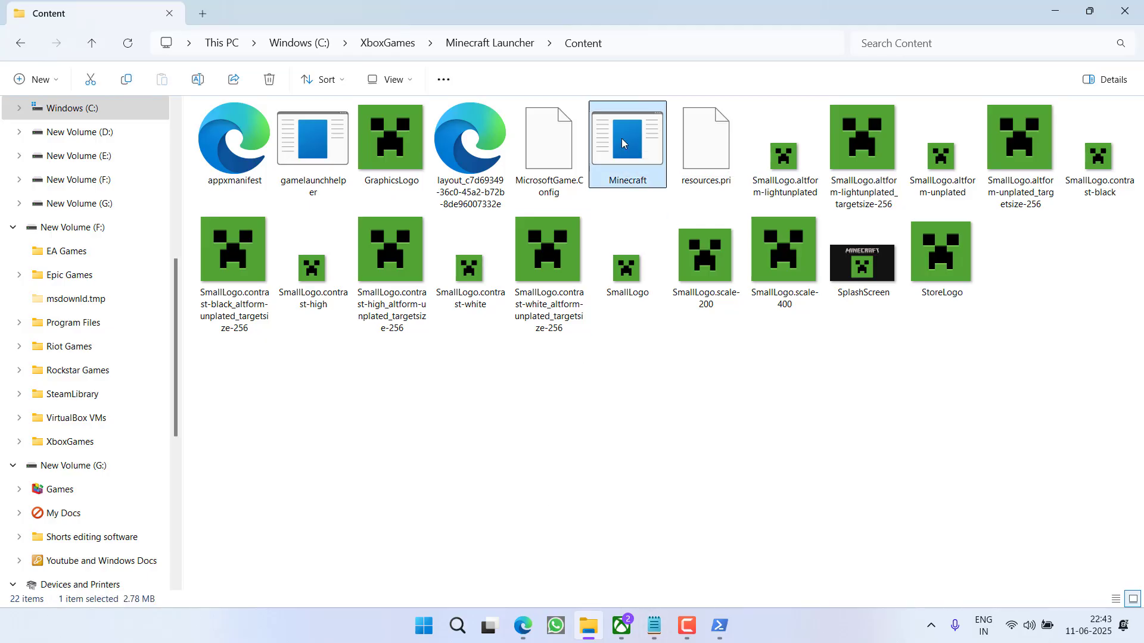
right_click(623, 143)
mouse_move(656, 343)
click(661, 379)
click(707, 175)
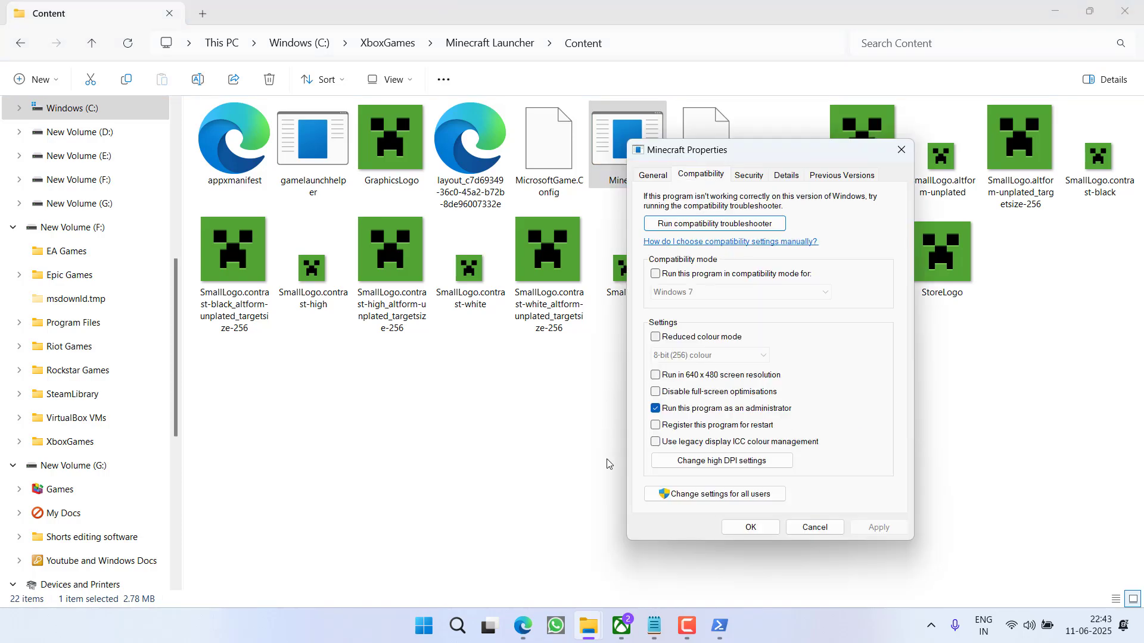
click(682, 411)
click(686, 411)
click(873, 529)
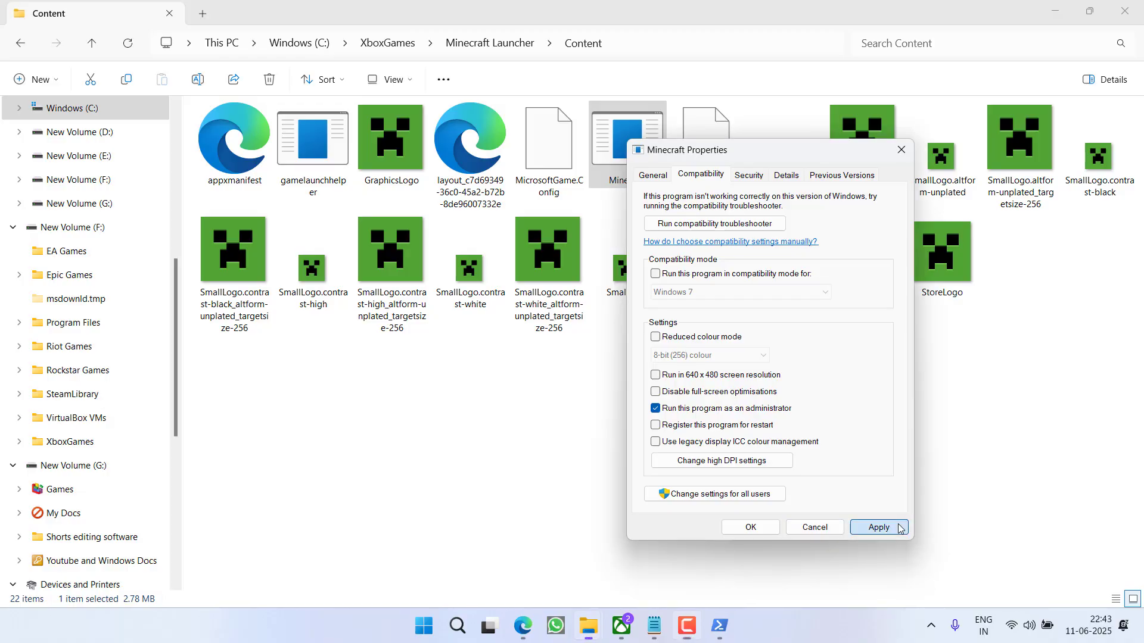
click(772, 529)
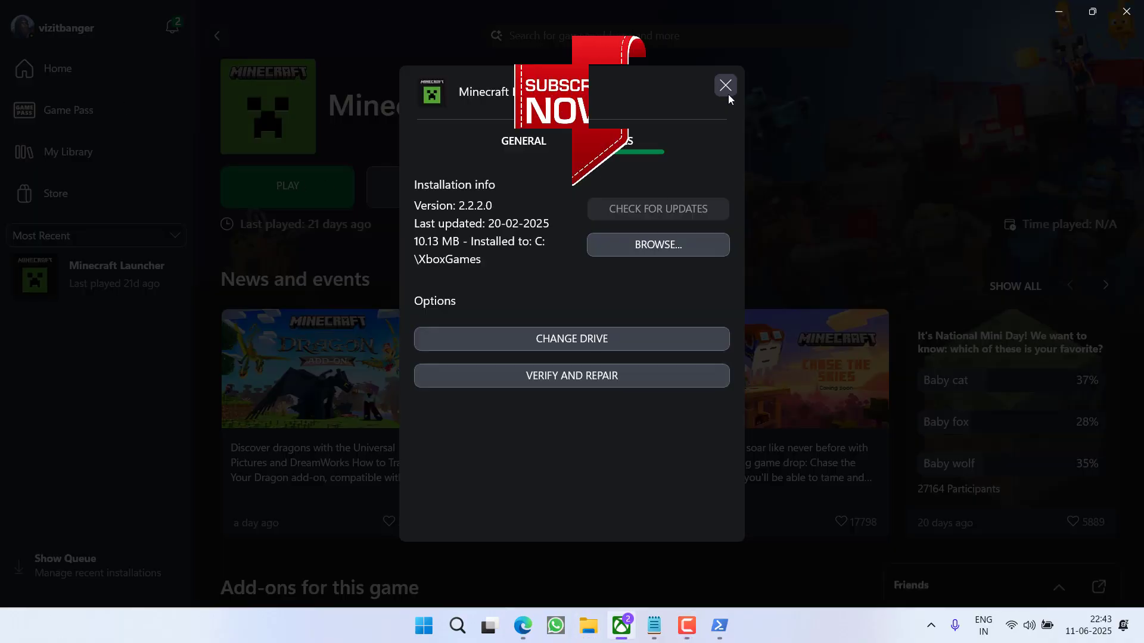
Close the Minecraft Launcher Manage view and the Xbox app.
click(725, 85)
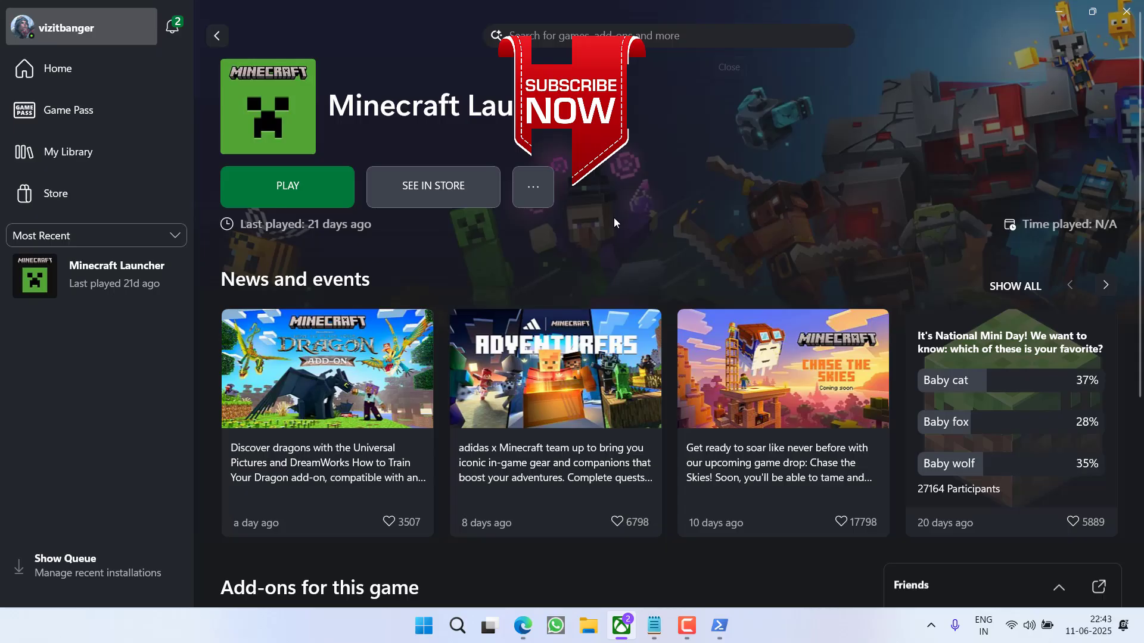
click(1126, 10)
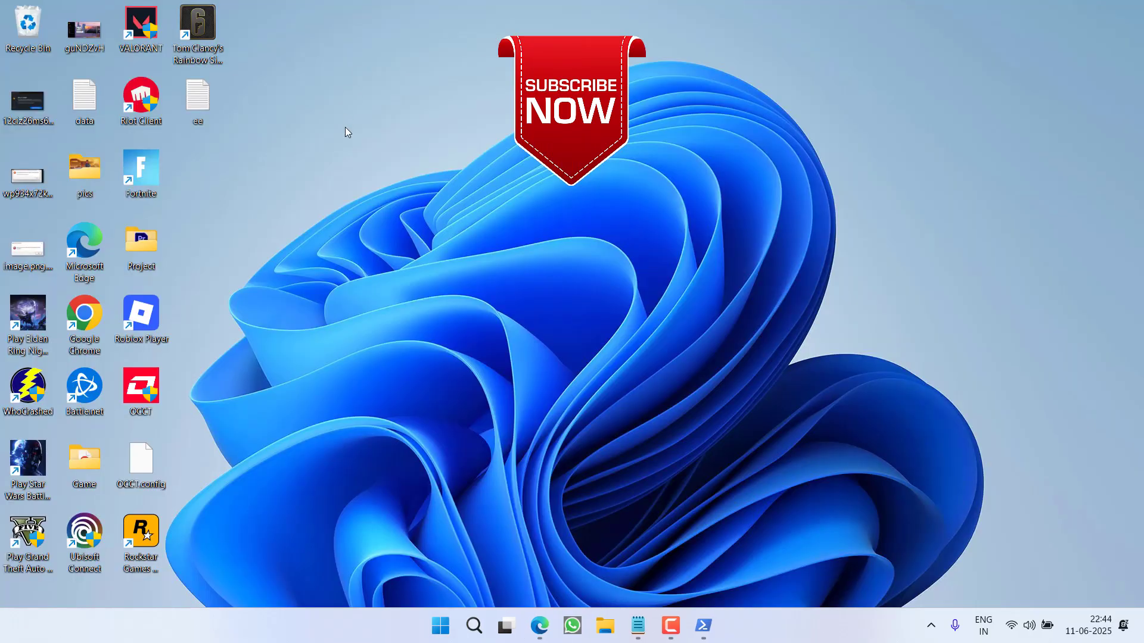